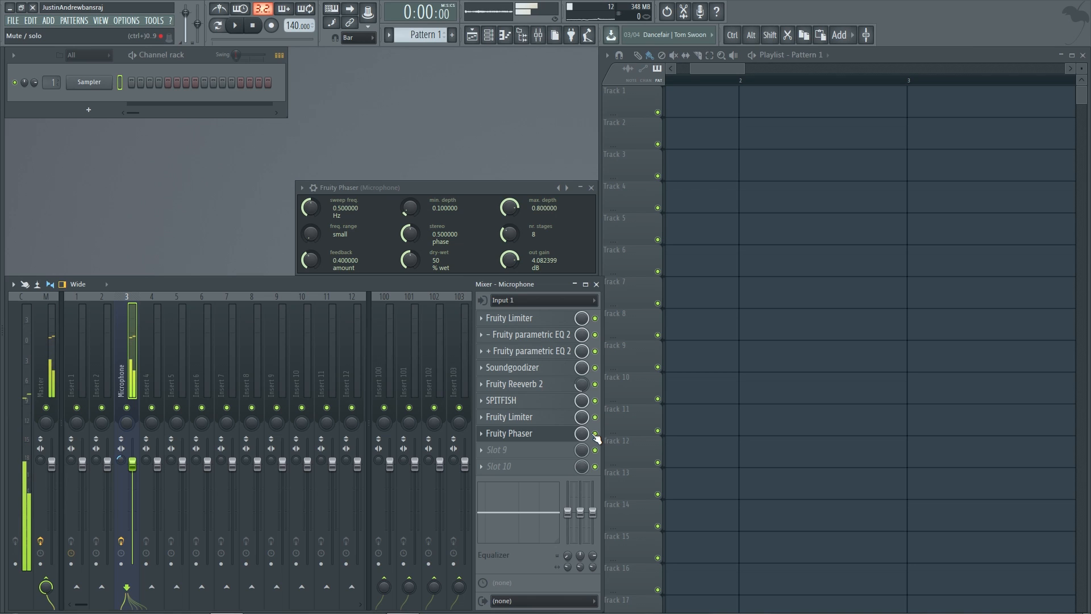
# Bypass the Fruity Phaser on the Microphone track and bring its sweep frequency down to 0 Hz.
pyautogui.click(595, 434)
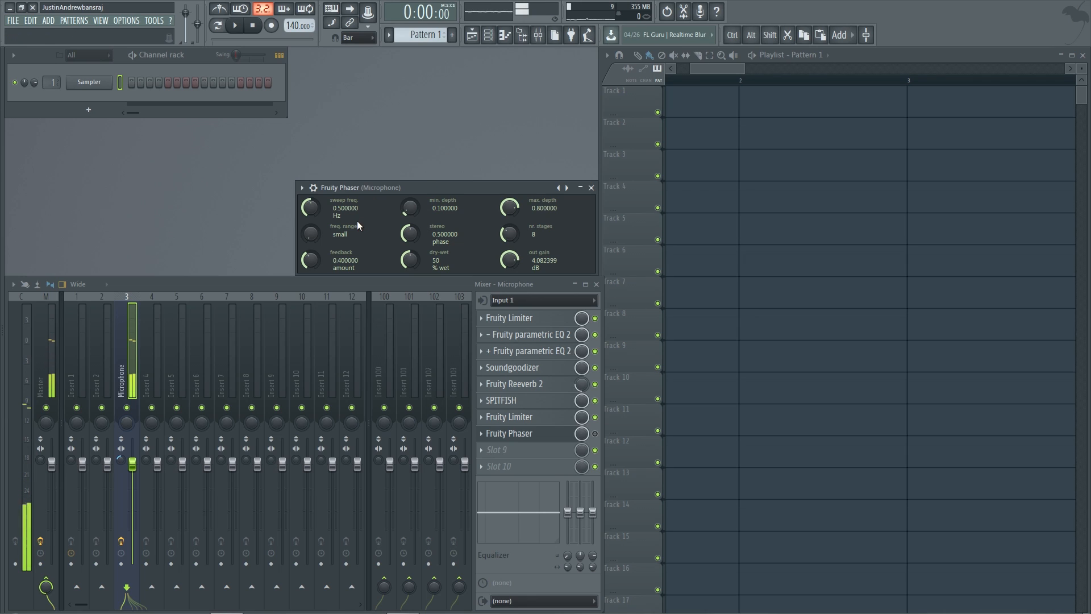
pyautogui.moveTo(301, 209); pyautogui.dragTo(301, 227)
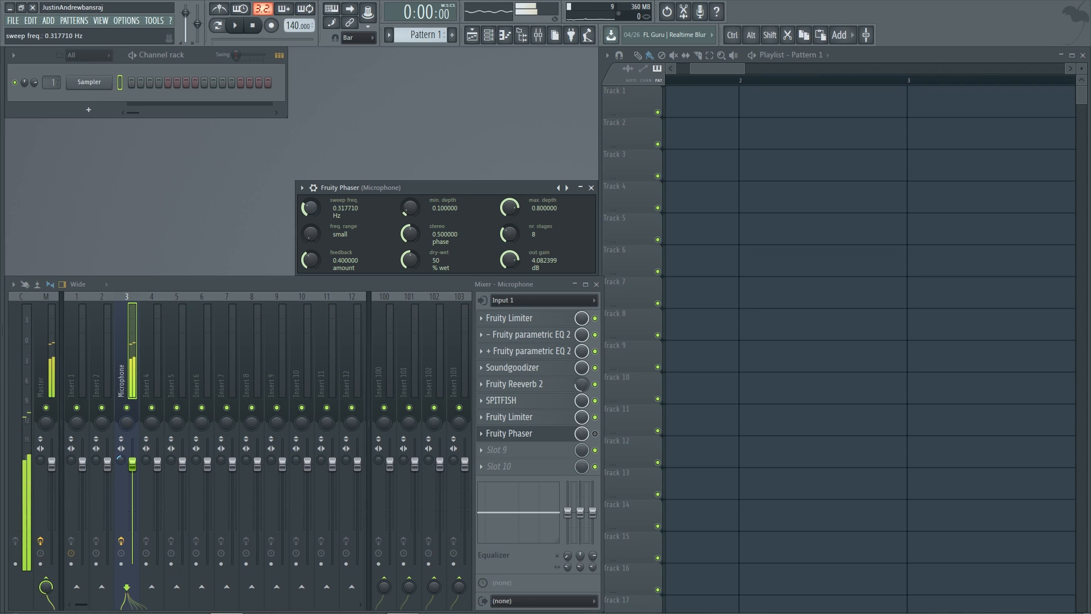
pyautogui.moveTo(307, 209); pyautogui.dragTo(307, 199)
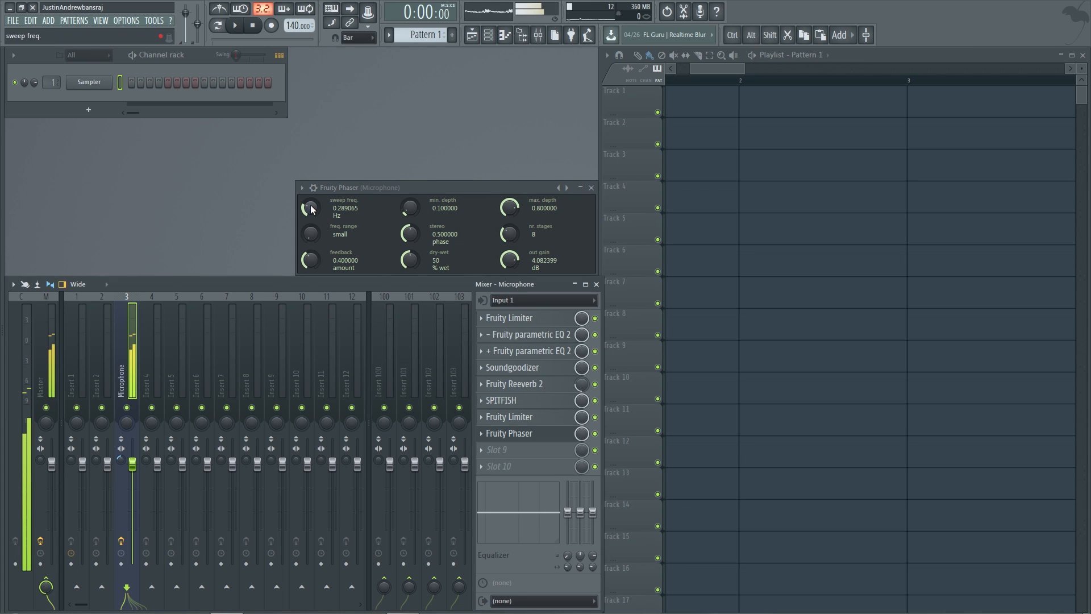
pyautogui.click(312, 209)
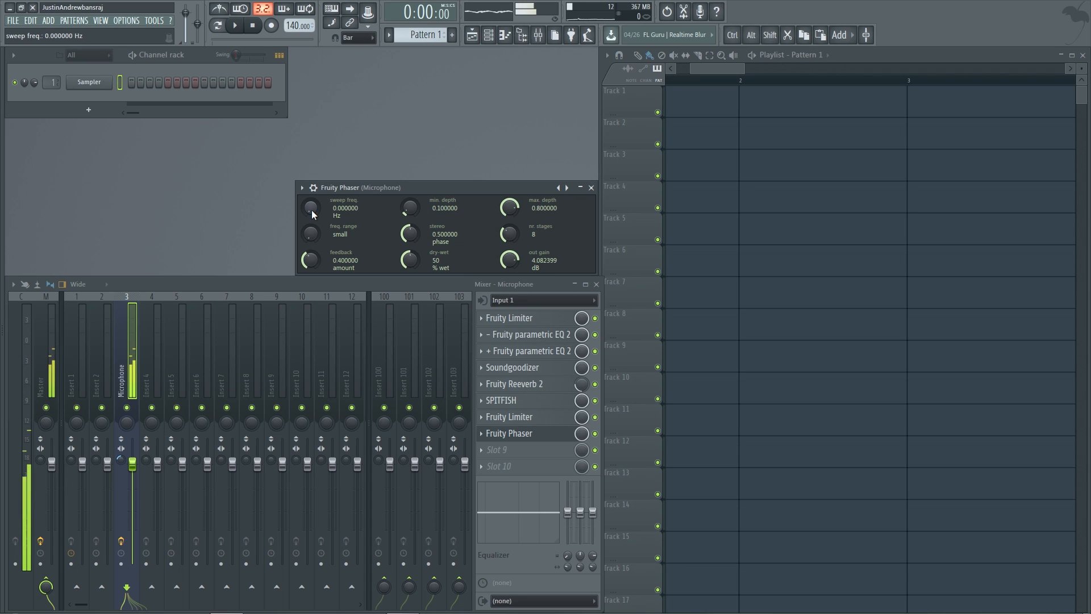
# Try the phaser's sweep frequency at 1 Hz and about 0.72 Hz, then return it to 0 Hz.
pyautogui.moveTo(311, 215); pyautogui.dragTo(311, 142)
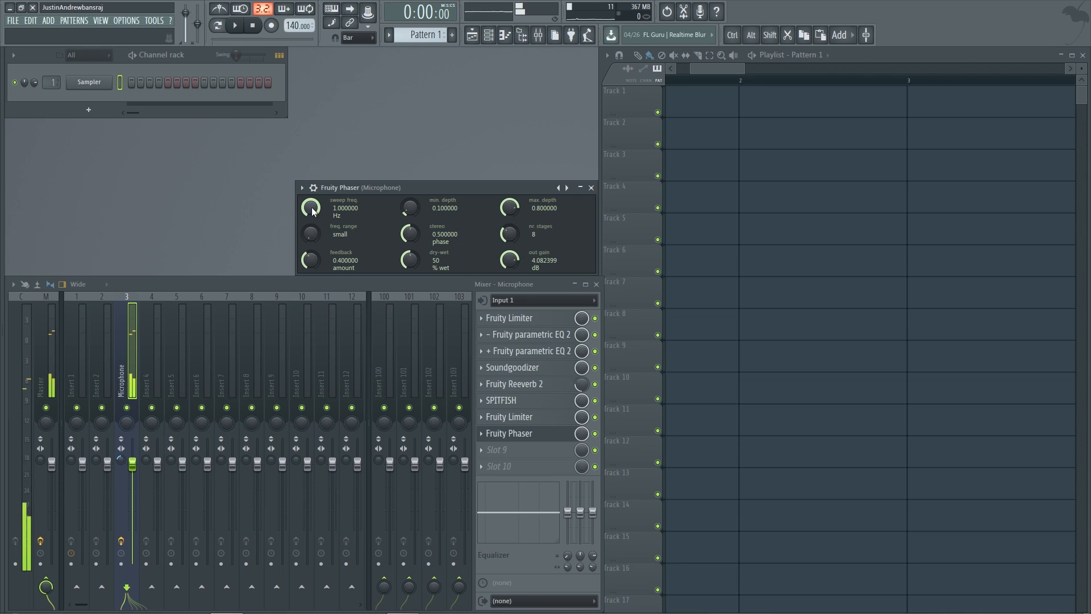
pyautogui.moveTo(312, 211); pyautogui.dragTo(312, 278)
pyautogui.moveTo(313, 212); pyautogui.dragTo(312, 263)
pyautogui.moveTo(312, 212); pyautogui.dragTo(313, 182)
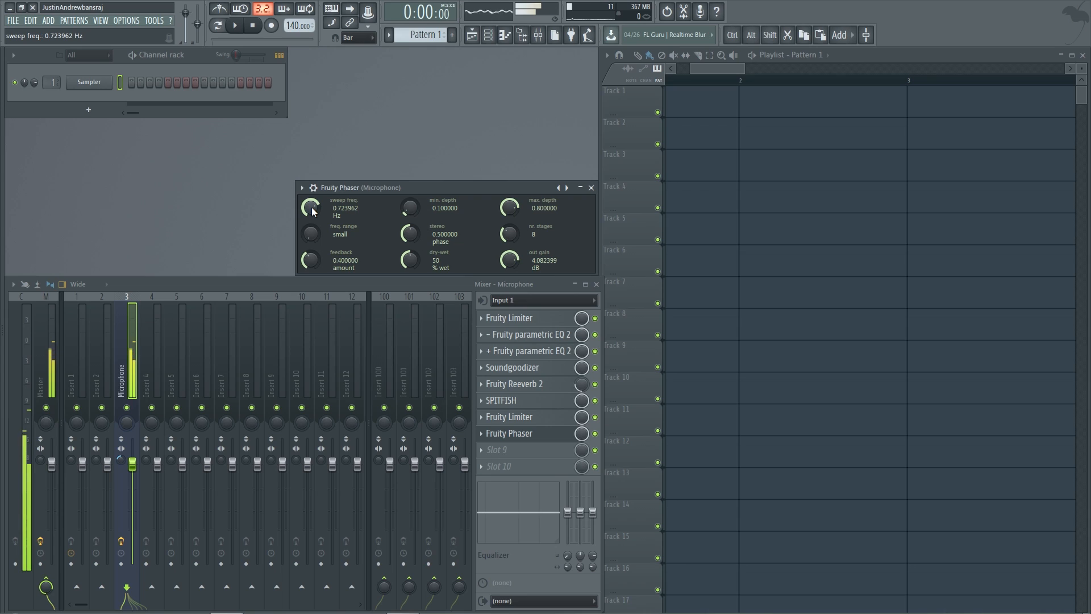
pyautogui.moveTo(312, 211); pyautogui.dragTo(312, 250)
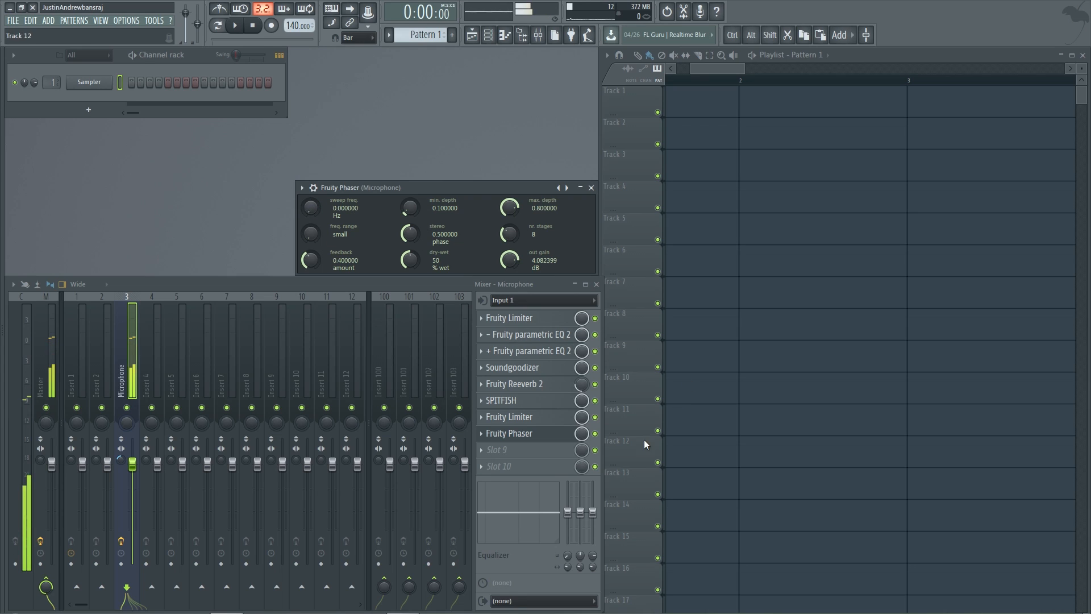
# With the phaser bypassed, set sweep frequency to about 0.516 Hz and spread minimum and maximum depth to 0 and 1, then re-enable it.
pyautogui.click(595, 433)
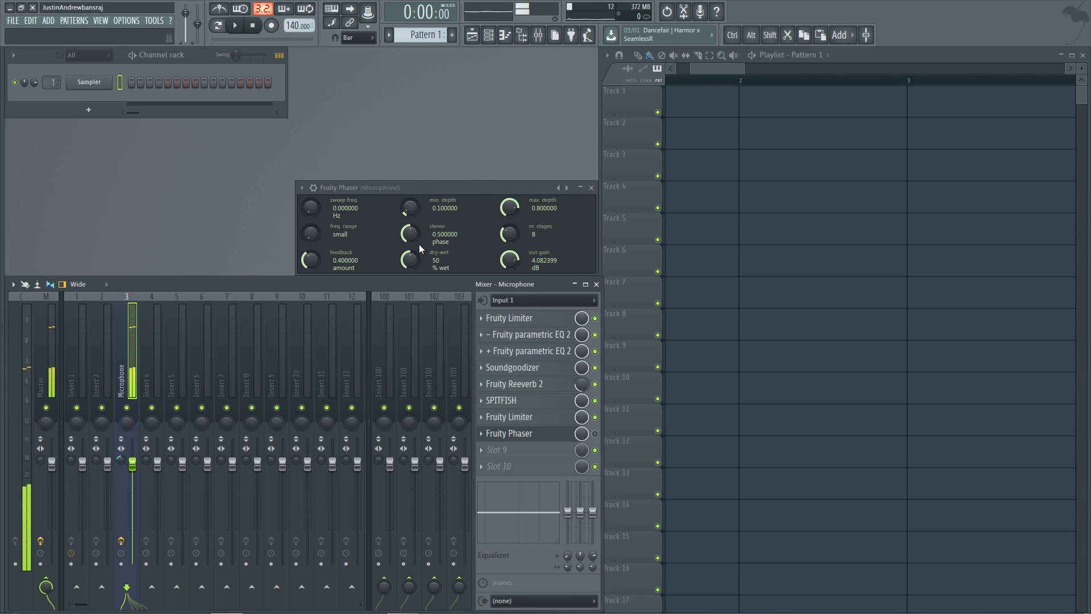
pyautogui.moveTo(316, 211); pyautogui.dragTo(362, 227)
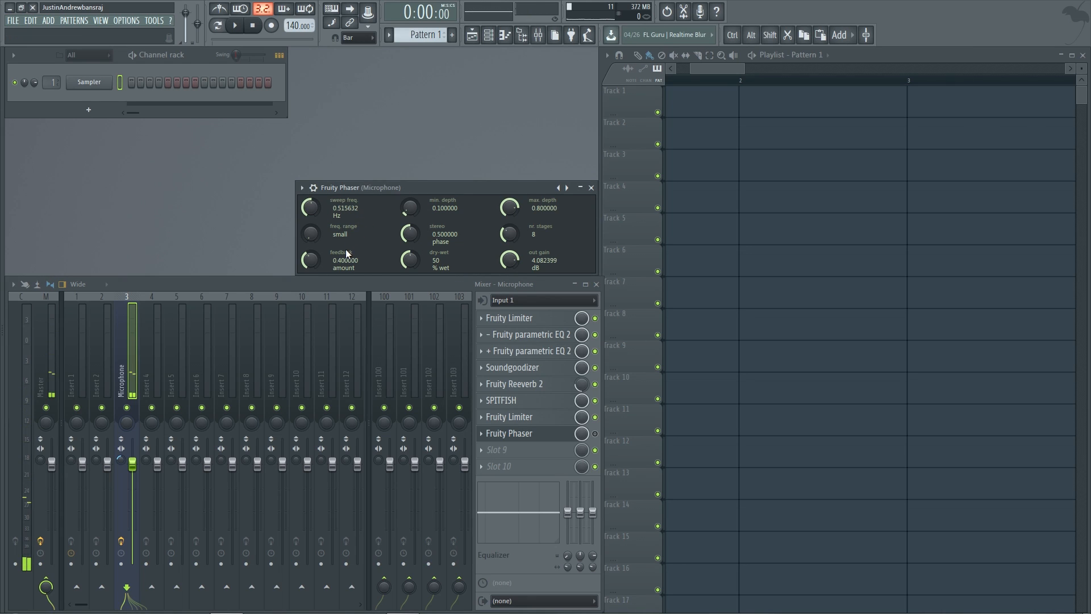
pyautogui.moveTo(412, 213); pyautogui.dragTo(411, 273)
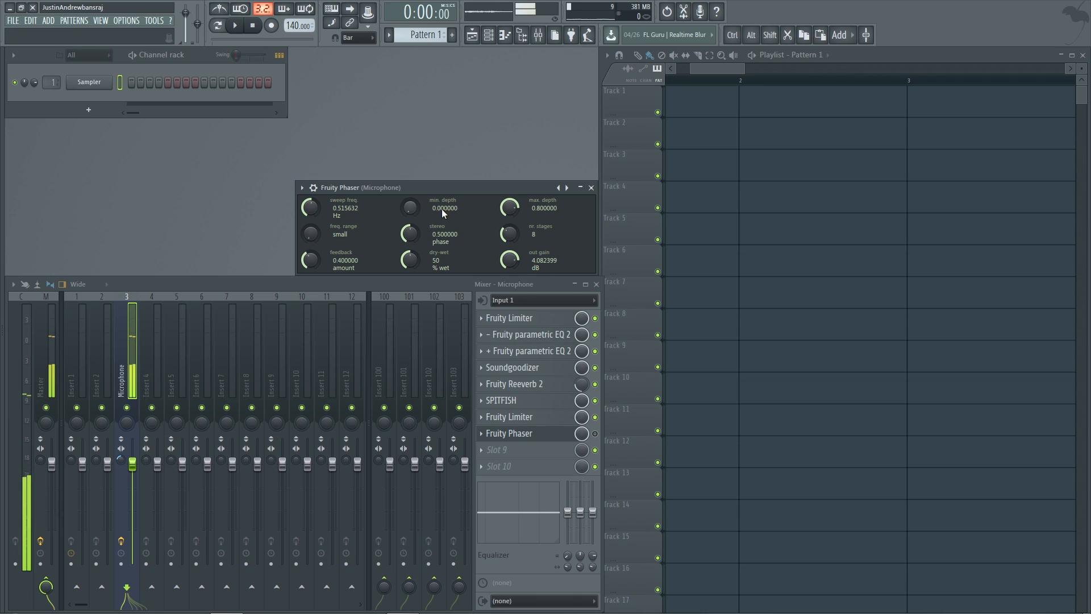
pyautogui.moveTo(508, 207); pyautogui.dragTo(507, 193)
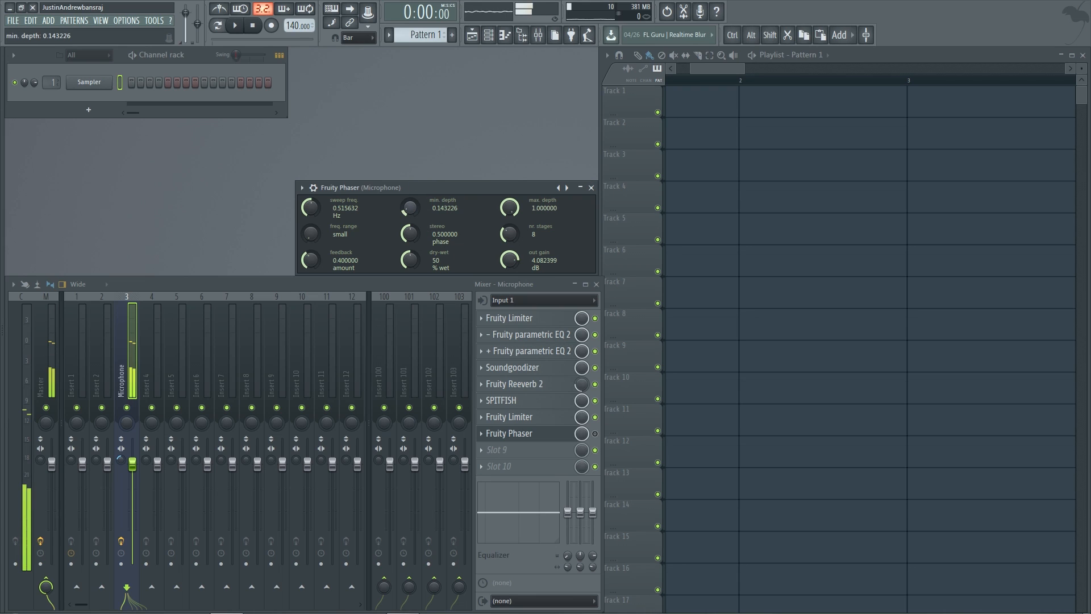
pyautogui.click(594, 433)
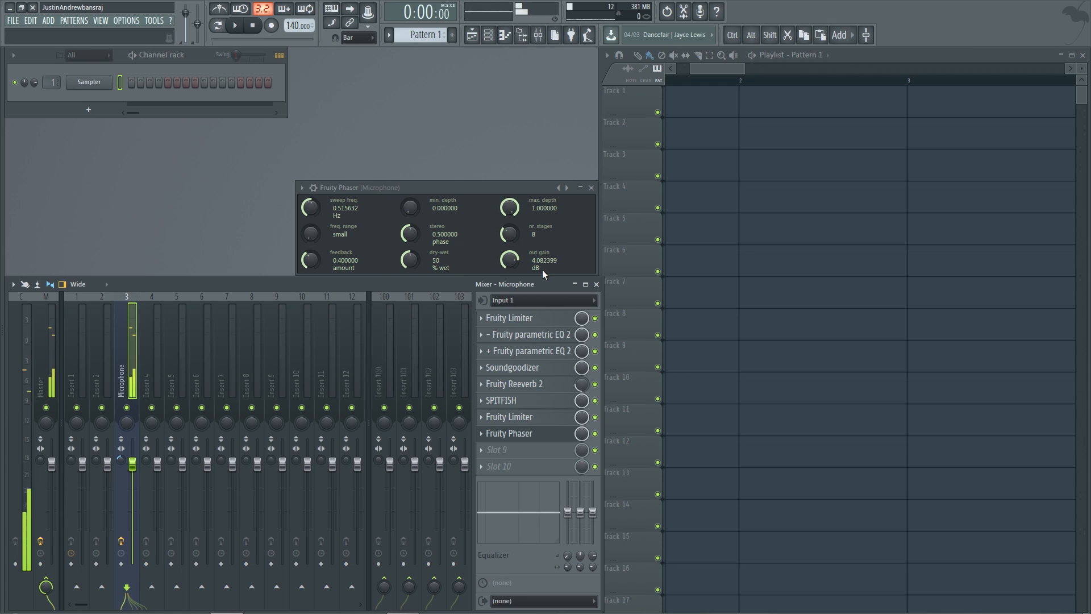
# Set the sweep frequency to about 0.497 Hz and try minimum depths of 1, 0.96 and 0.49 before returning to 0.
pyautogui.moveTo(312, 208)
pyautogui.mouseDown()
pyautogui.moveTo(312, 196)
pyautogui.moveTo(312, 219)
pyautogui.mouseUp()
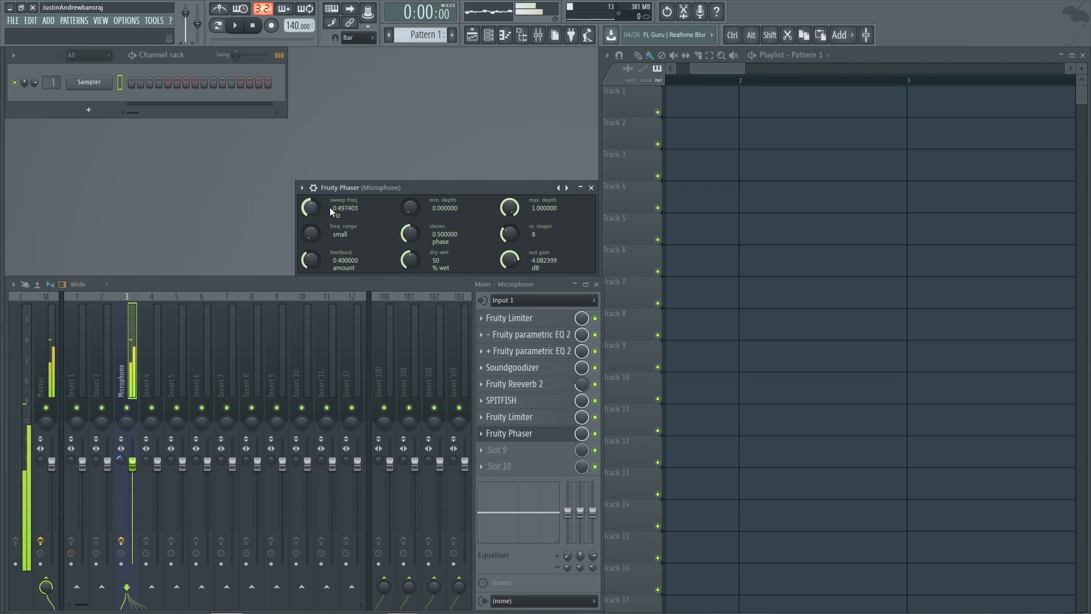
pyautogui.moveTo(413, 214); pyautogui.dragTo(413, 199)
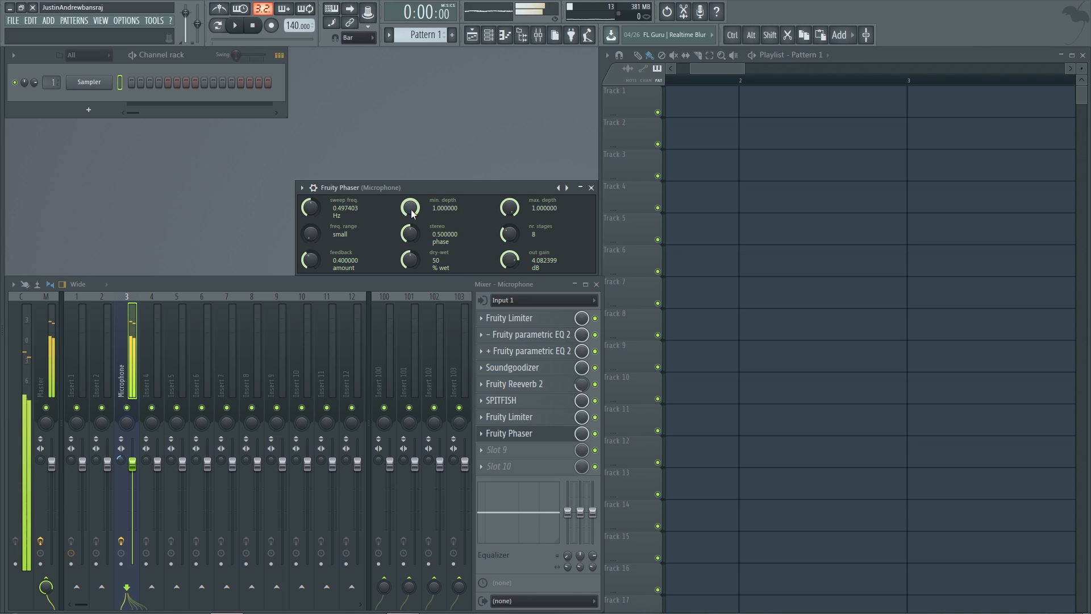
pyautogui.moveTo(410, 208); pyautogui.dragTo(410, 210)
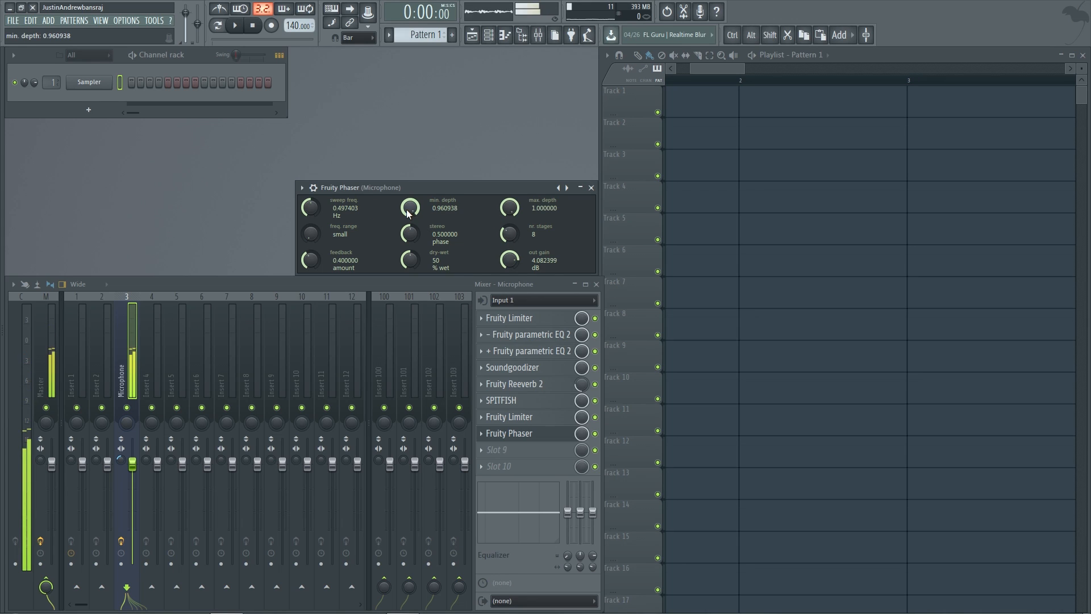
pyautogui.moveTo(409, 214); pyautogui.dragTo(408, 239)
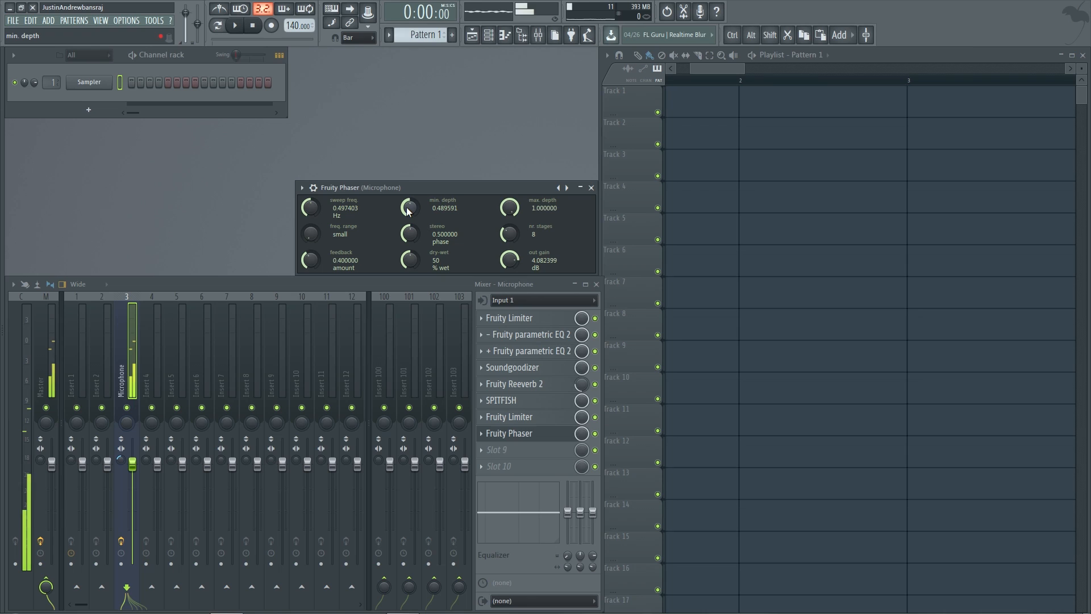
pyautogui.moveTo(409, 207); pyautogui.dragTo(409, 250)
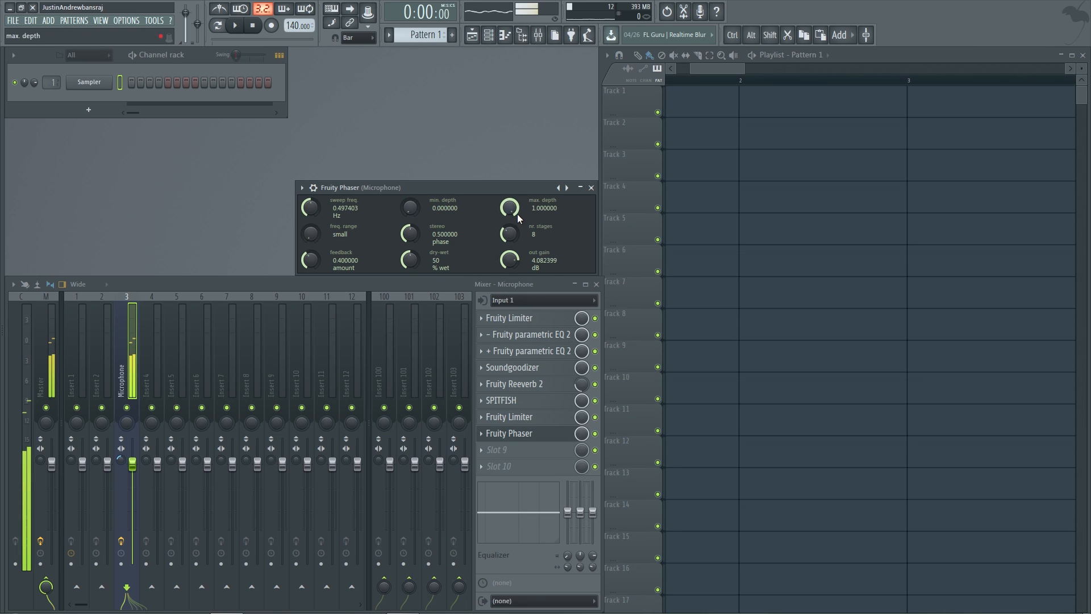
# Try lowering the phaser's maximum depth to 0 and about 0.047 while raising the minimum depth to about 0.307.
pyautogui.moveTo(513, 205); pyautogui.dragTo(513, 209)
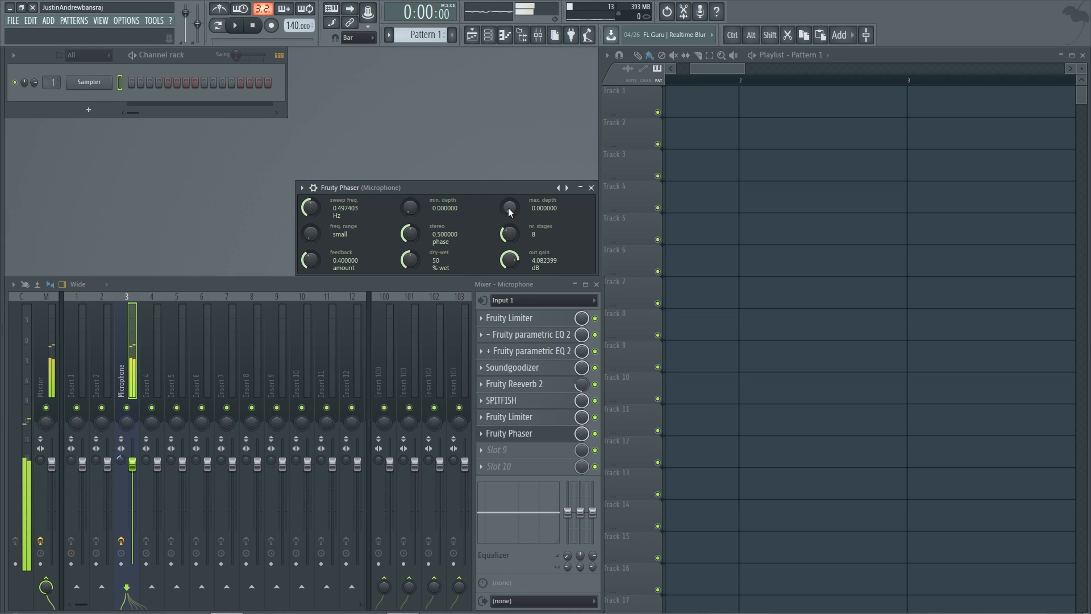
pyautogui.moveTo(508, 207); pyautogui.dragTo(508, 174)
pyautogui.moveTo(409, 207); pyautogui.dragTo(409, 195)
pyautogui.moveTo(509, 207); pyautogui.dragTo(509, 230)
pyautogui.moveTo(420, 205); pyautogui.dragTo(421, 208)
pyautogui.moveTo(523, 211); pyautogui.dragTo(523, 213)
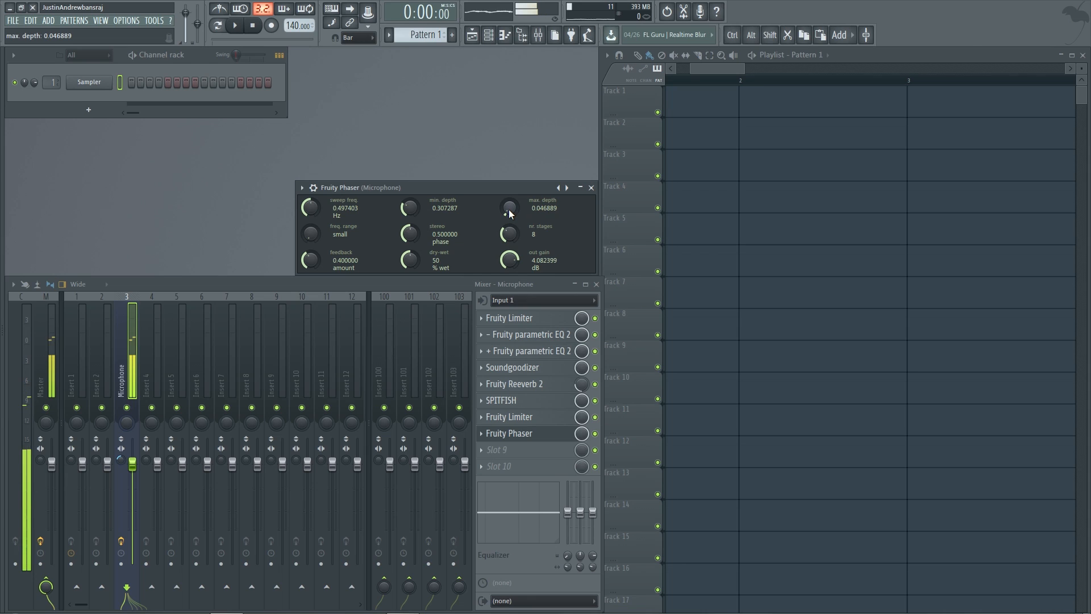
# Try the phaser with minimum depth at about 0.779 and maximum depth at 0.
pyautogui.moveTo(509, 210); pyautogui.dragTo(509, 200)
pyautogui.moveTo(410, 208)
pyautogui.mouseDown()
pyautogui.moveTo(409, 198)
pyautogui.moveTo(414, 215)
pyautogui.mouseUp()
pyautogui.moveTo(511, 205); pyautogui.dragTo(511, 219)
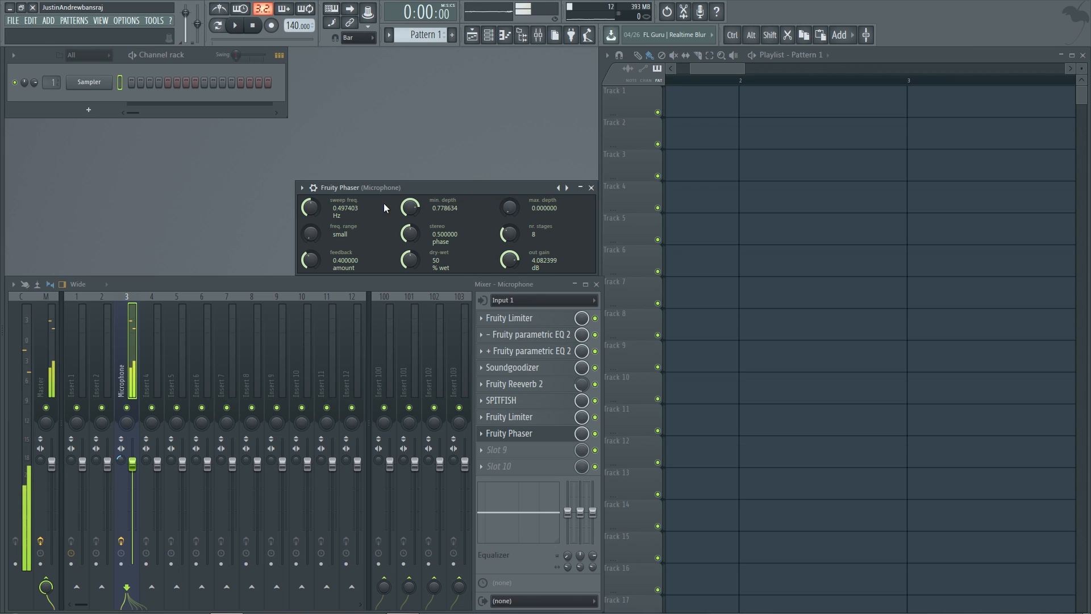
# Set the phaser's minimum depth to 0.1 and its maximum depth to about 0.542.
pyautogui.scroll(3, 421, 206)
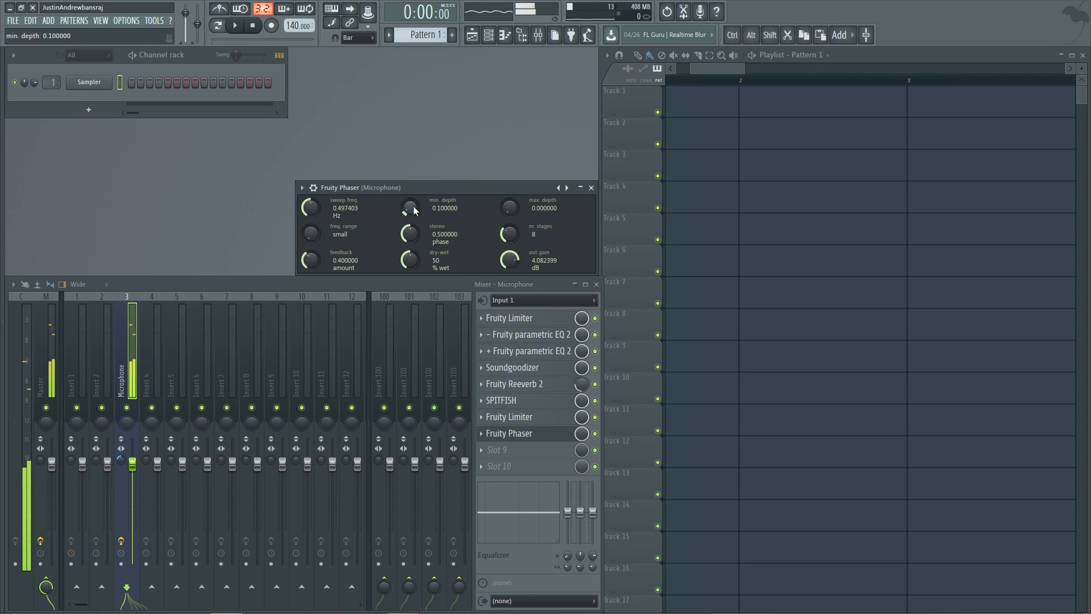
pyautogui.scroll(5, 513, 210)
pyautogui.scroll(1, 310, 233)
pyautogui.scroll(-1, 310, 233)
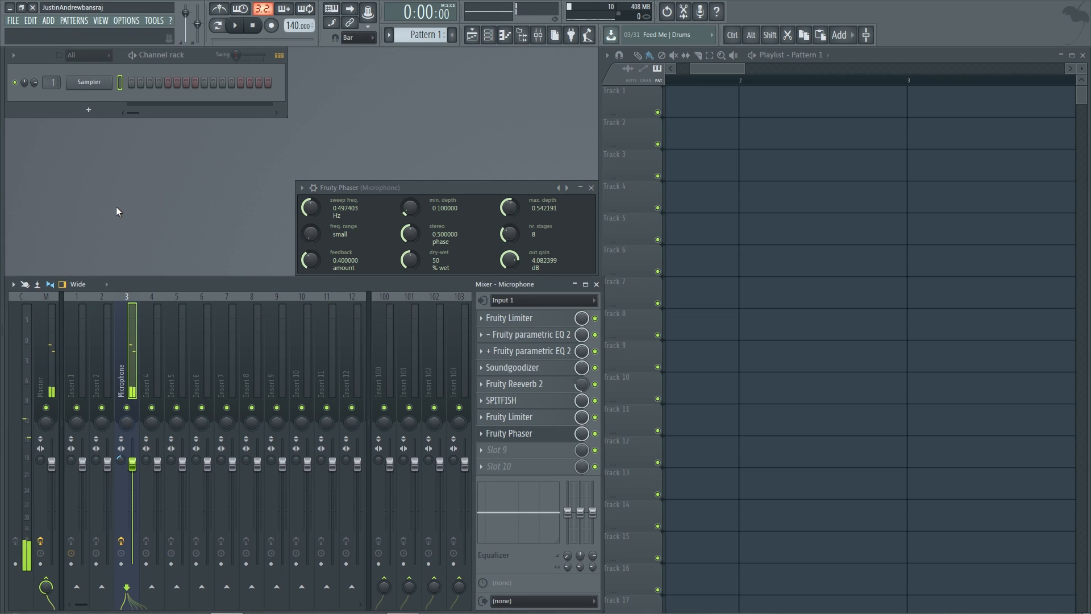
# Compare the phaser's large and small frequency ranges, raising the sweep frequency to about 0.763 Hz, and finish on small.
pyautogui.scroll(1, 310, 236)
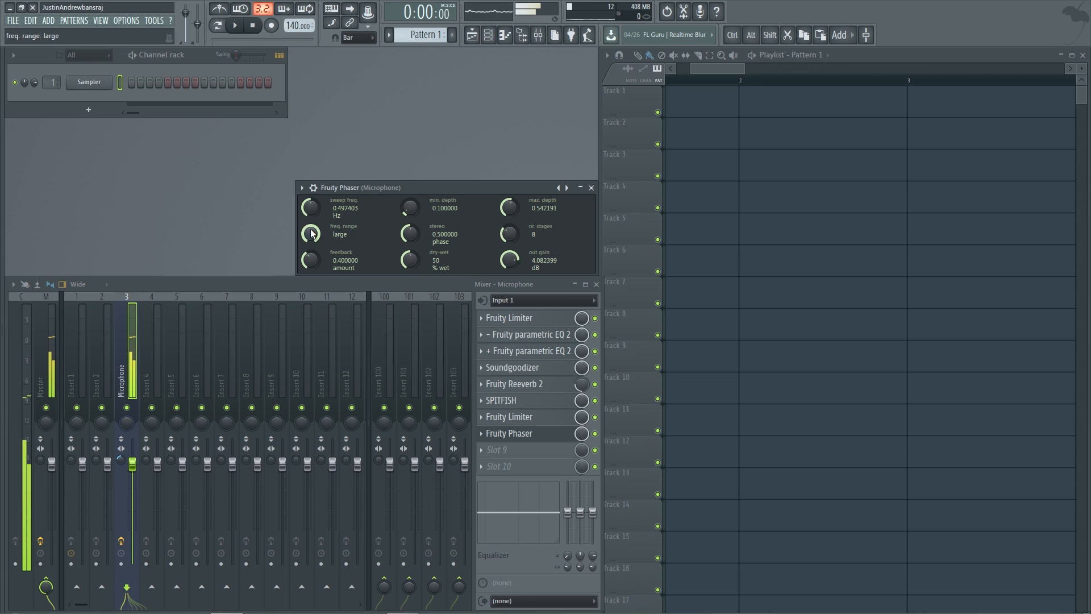
pyautogui.scroll(-1, 311, 239)
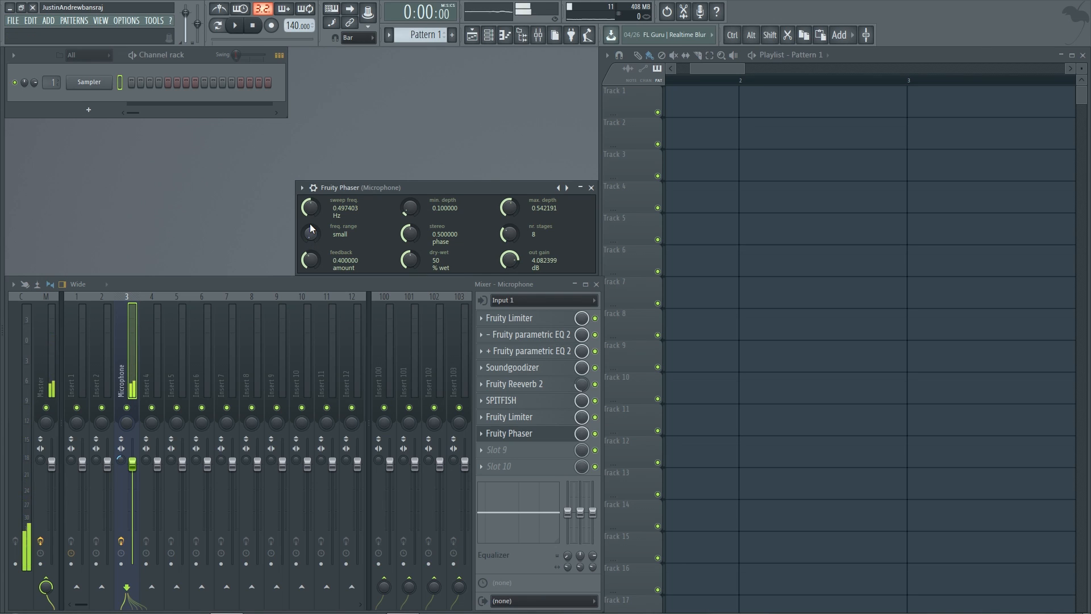
pyautogui.scroll(1, 311, 230)
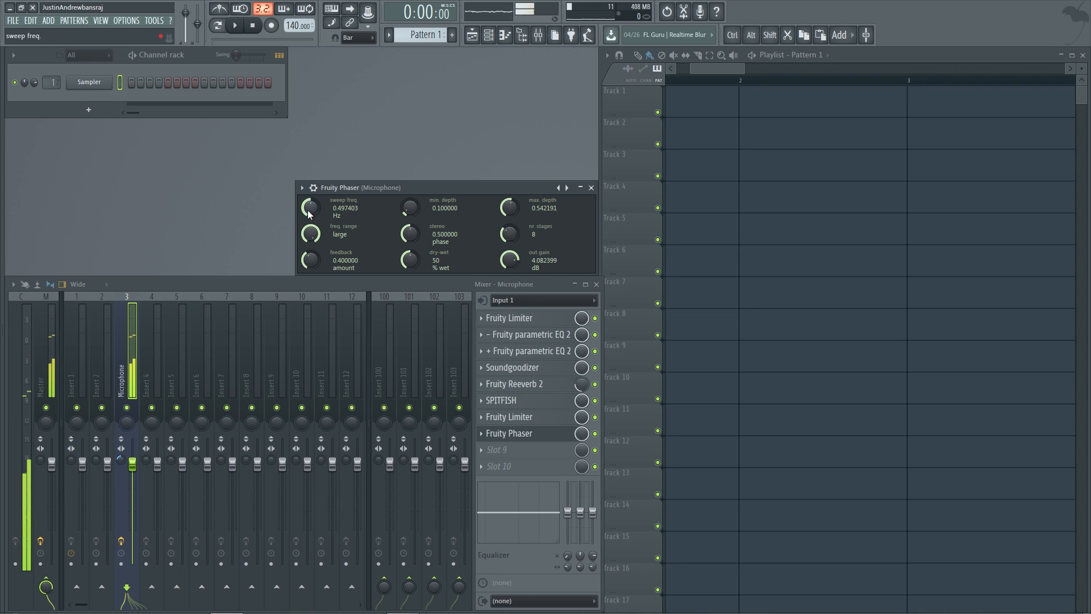
pyautogui.moveTo(307, 211)
pyautogui.mouseDown()
pyautogui.moveTo(307, 162)
pyautogui.moveTo(307, 202)
pyautogui.mouseUp()
pyautogui.scroll(-1, 312, 234)
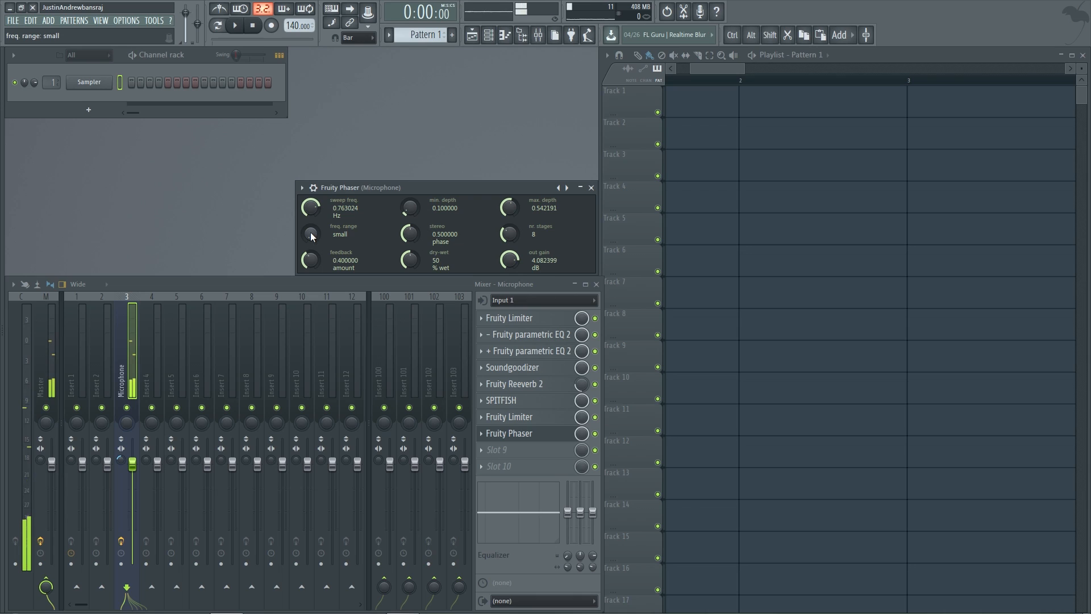
pyautogui.scroll(1, 310, 234)
pyautogui.scroll(-1, 312, 229)
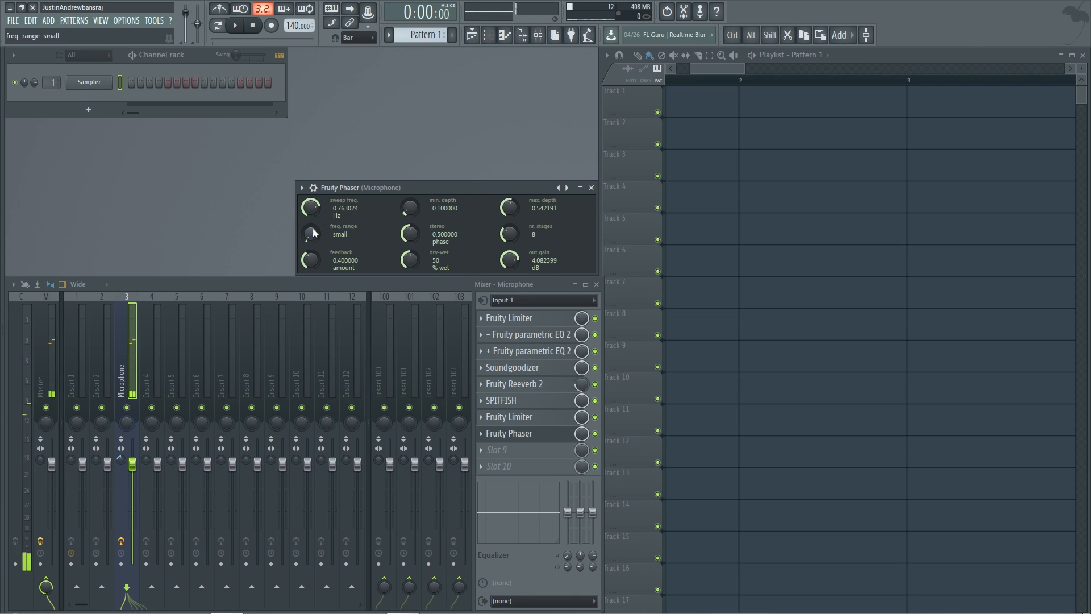
# Set the phaser's sweep frequency to 0.5 Hz, check the Master track, and reselect the Microphone track.
pyautogui.moveTo(311, 209); pyautogui.dragTo(311, 218)
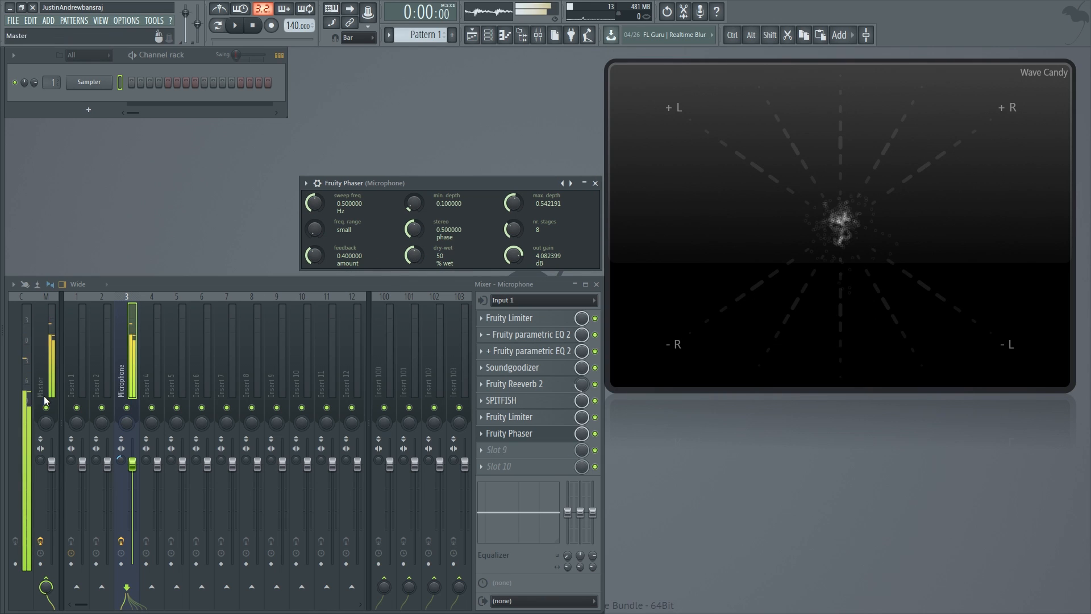
pyautogui.click(42, 349)
pyautogui.click(133, 356)
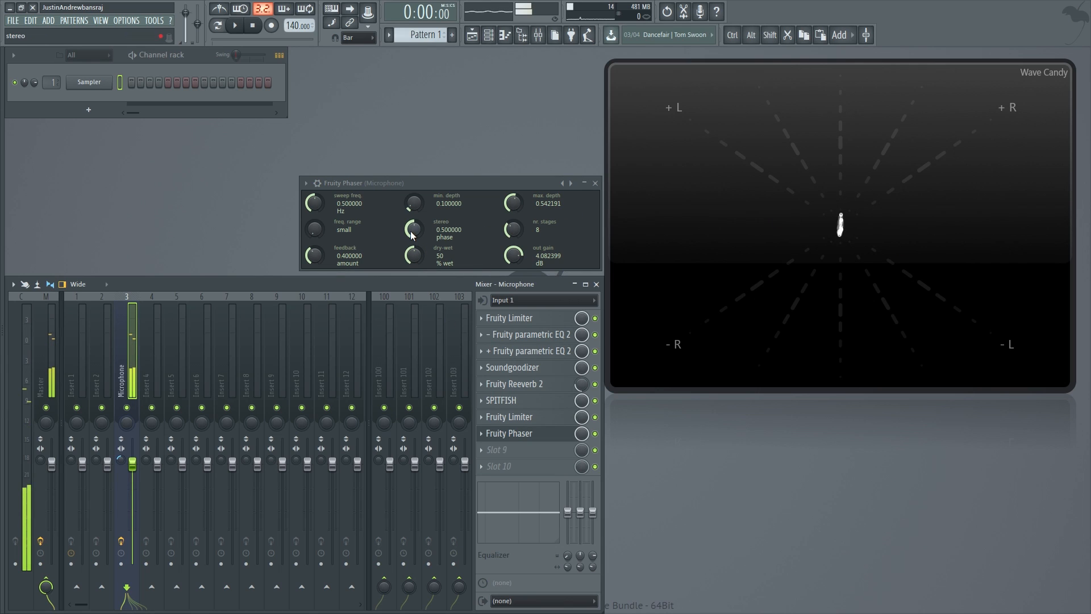
# Try the phaser's stereo phase at 0, 1 and about 0.536, ending at about 0.654, while monitoring the Wave Candy vectorscope.
pyautogui.moveTo(427, 226); pyautogui.dragTo(427, 261)
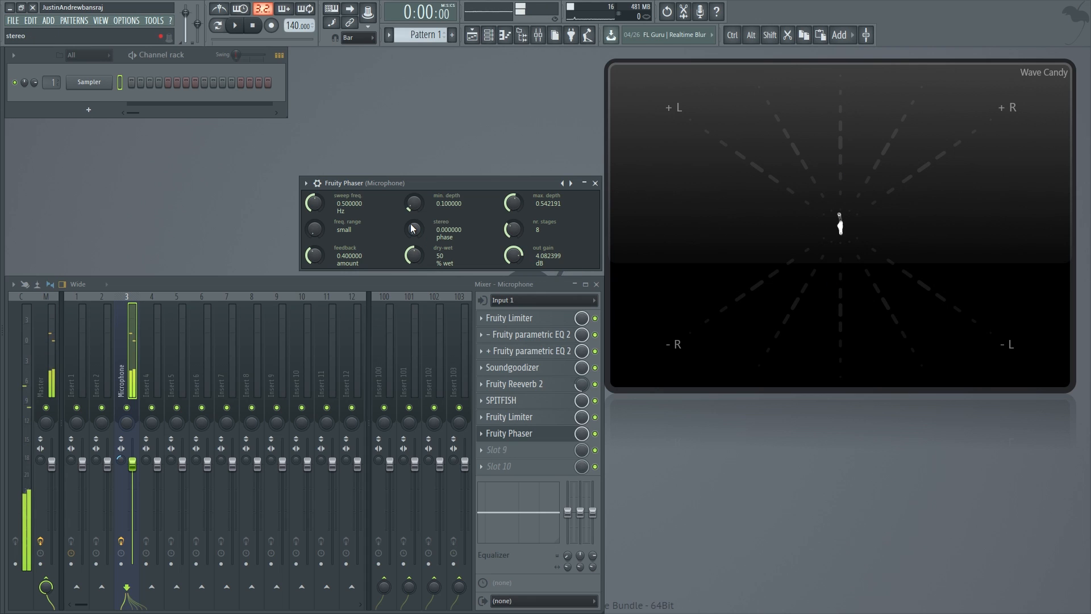
pyautogui.moveTo(412, 229); pyautogui.dragTo(415, 228)
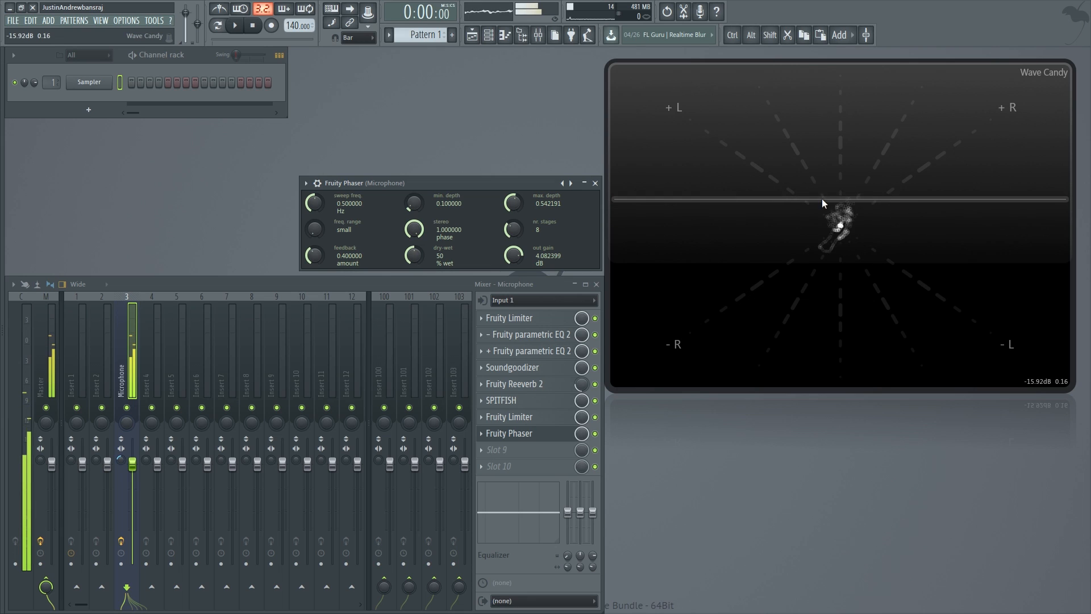
pyautogui.moveTo(407, 229); pyautogui.dragTo(407, 250)
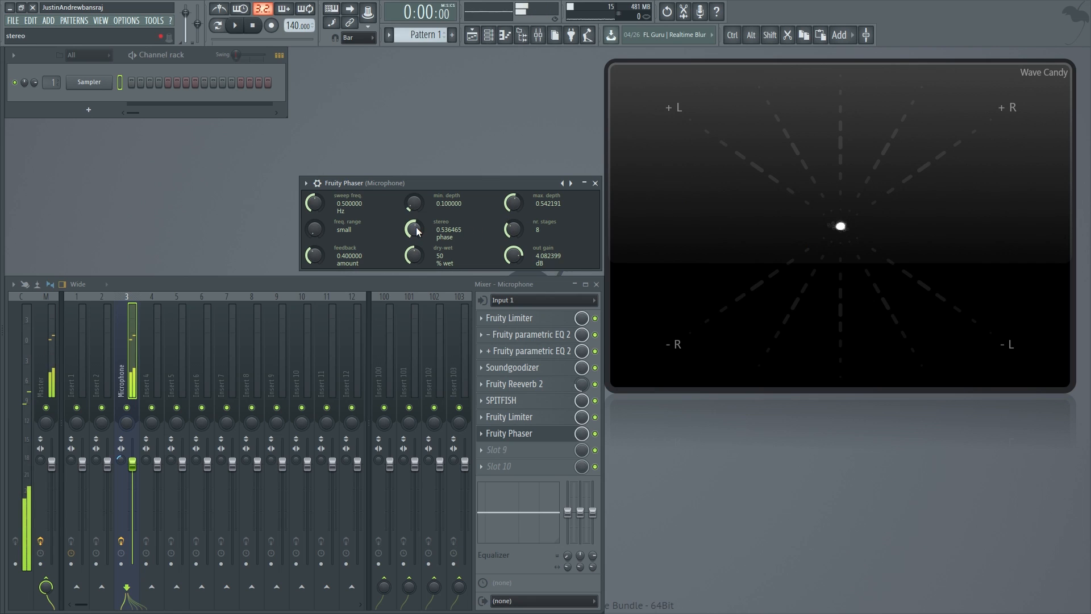
pyautogui.moveTo(416, 226)
pyautogui.mouseDown()
pyautogui.moveTo(416, 262)
pyautogui.moveTo(414, 242)
pyautogui.mouseUp()
pyautogui.moveTo(414, 237); pyautogui.dragTo(415, 210)
# Set the phaser's stereo phase to 0, bypass the effect, and try 23 and 7 stages before settling on 22.
pyautogui.moveTo(520, 228); pyautogui.dragTo(520, 209)
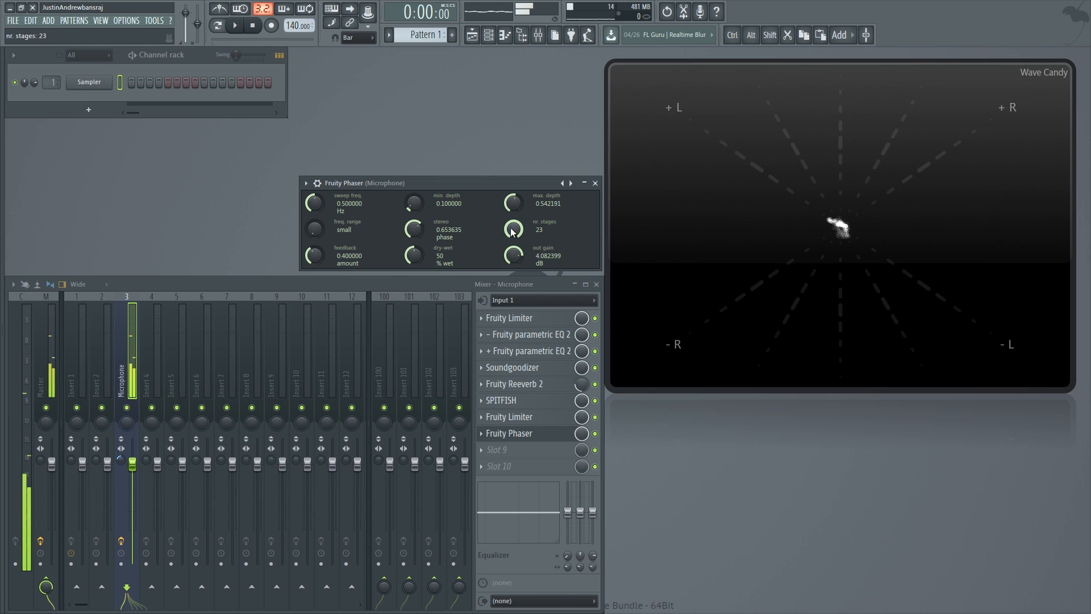
pyautogui.moveTo(414, 229); pyautogui.dragTo(414, 284)
pyautogui.click(594, 434)
pyautogui.moveTo(515, 230); pyautogui.dragTo(515, 265)
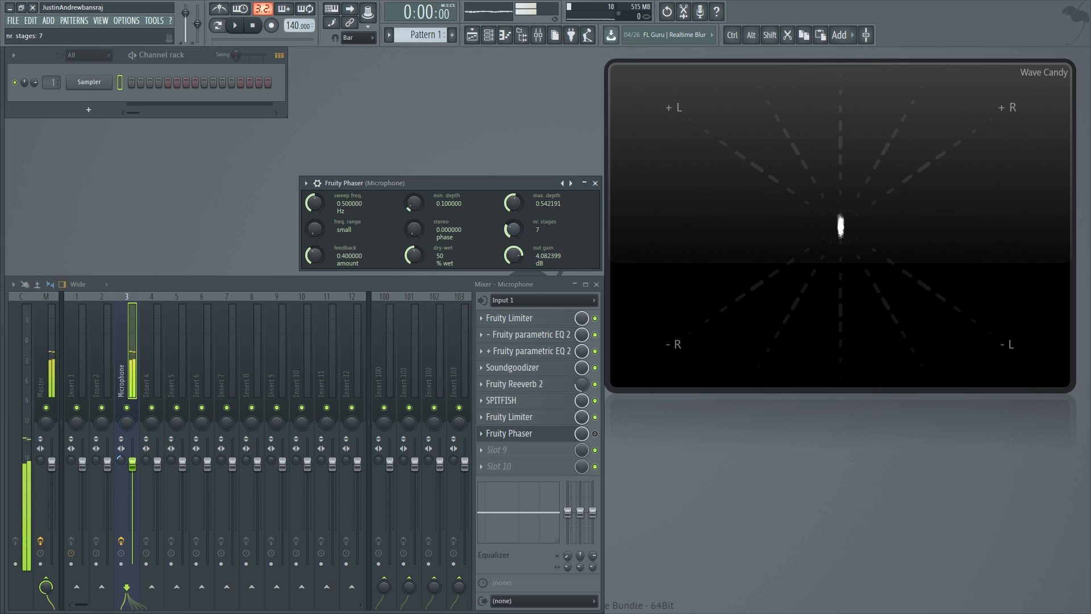
pyautogui.moveTo(514, 229); pyautogui.dragTo(513, 226)
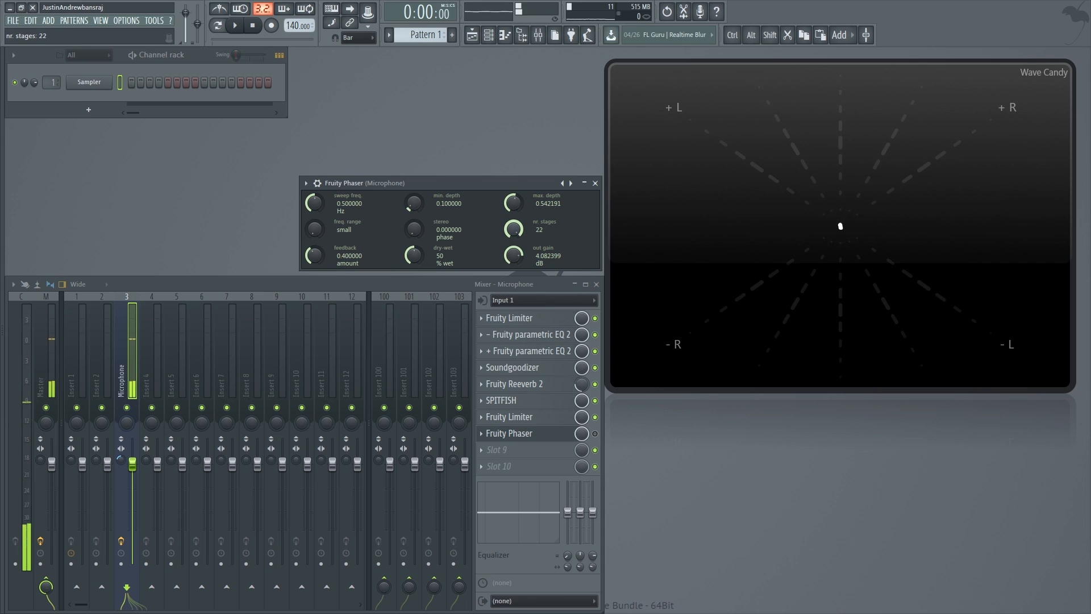
# Re-enable the phaser with stereo phase 0.5 and 16 stages, raising minimum depth to about 0.243 and sweep frequency to about 0.779 Hz.
pyautogui.click(595, 433)
pyautogui.moveTo(414, 229); pyautogui.dragTo(413, 191)
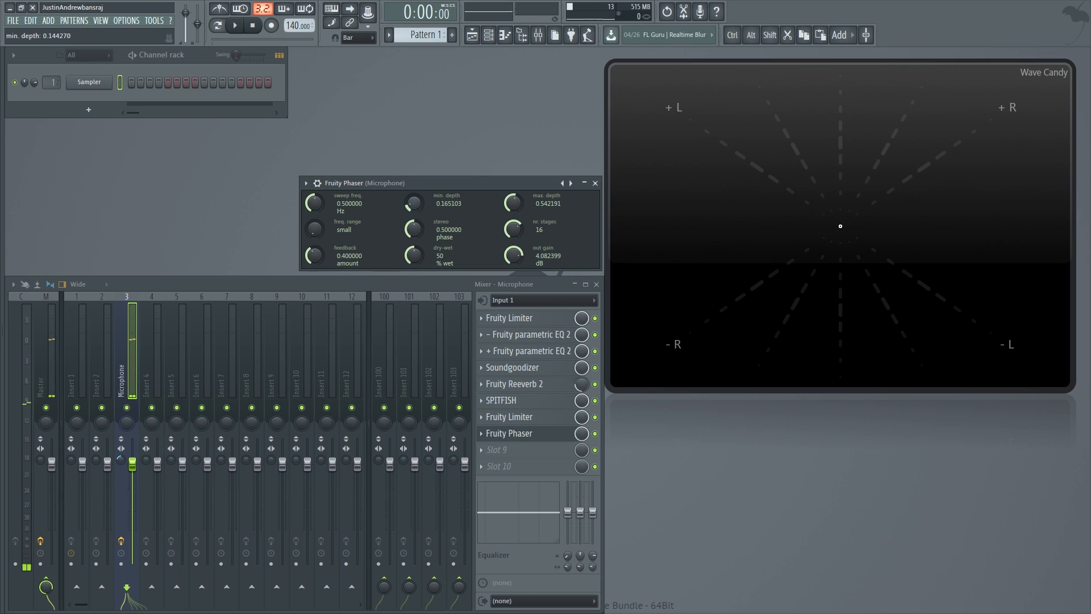
pyautogui.moveTo(314, 204); pyautogui.dragTo(315, 181)
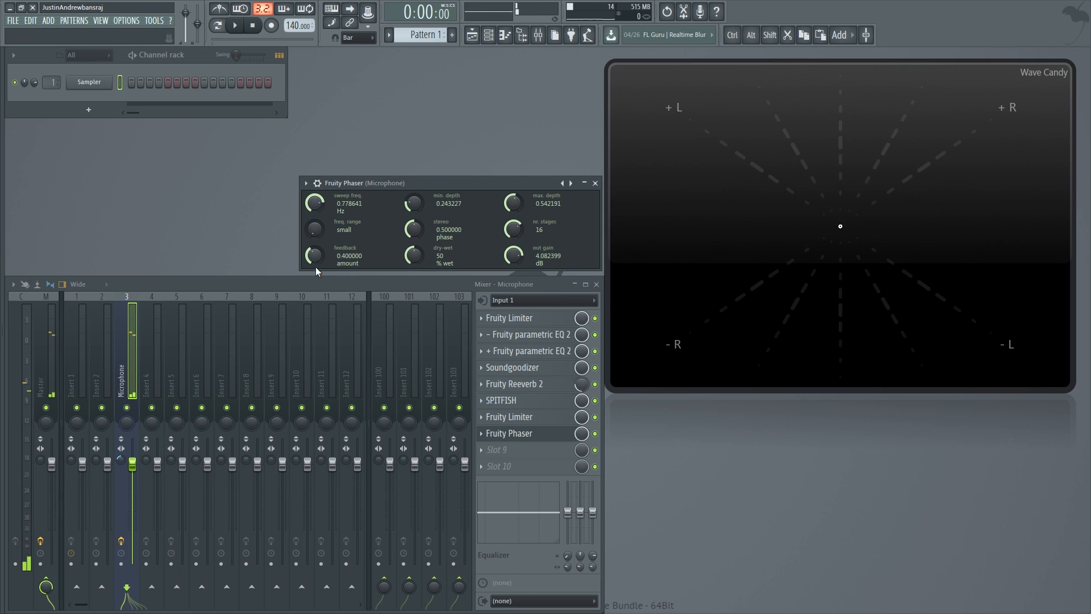
# Switch the phaser's frequency range to large and try 23 stages before settling on 6.
pyautogui.moveTo(315, 229); pyautogui.dragTo(315, 207)
pyautogui.moveTo(517, 228); pyautogui.dragTo(516, 201)
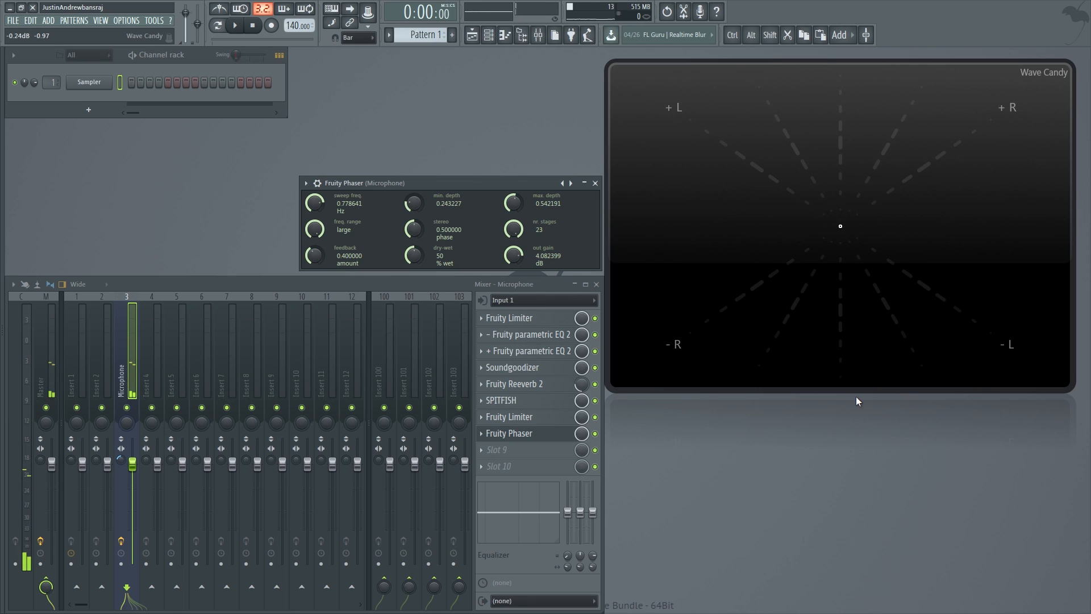
pyautogui.moveTo(513, 229)
pyautogui.mouseDown()
pyautogui.moveTo(513, 273)
pyautogui.moveTo(513, 250)
pyautogui.mouseUp()
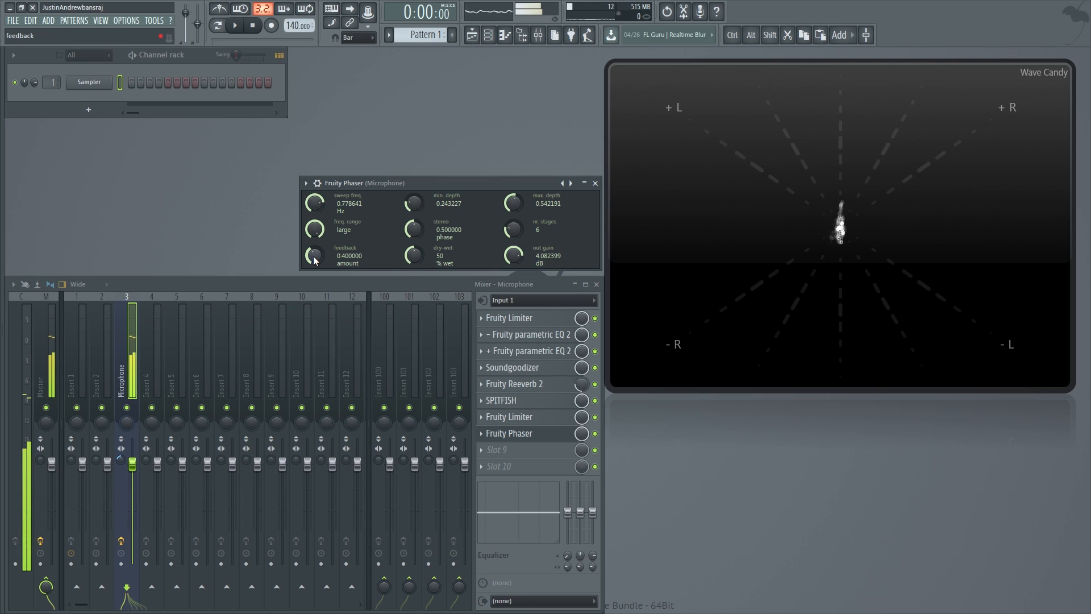
# Try the phaser's feedback at about 0.875, 0.99 and 0.4, set dry-wet to 0, and finish with feedback at about 0.423.
pyautogui.moveTo(316, 260); pyautogui.dragTo(316, 216)
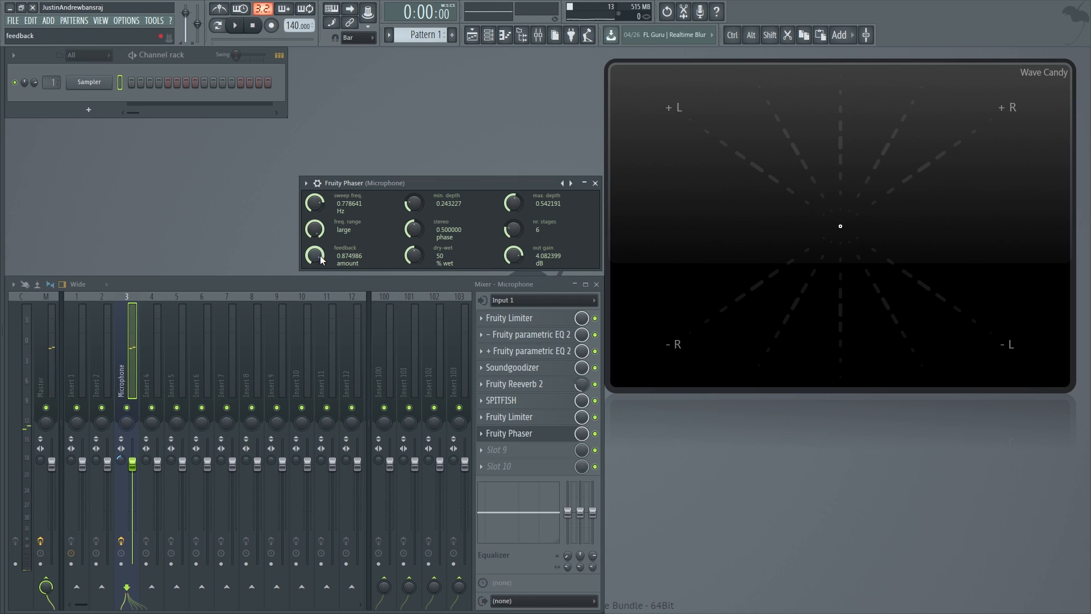
pyautogui.moveTo(314, 255); pyautogui.dragTo(320, 252)
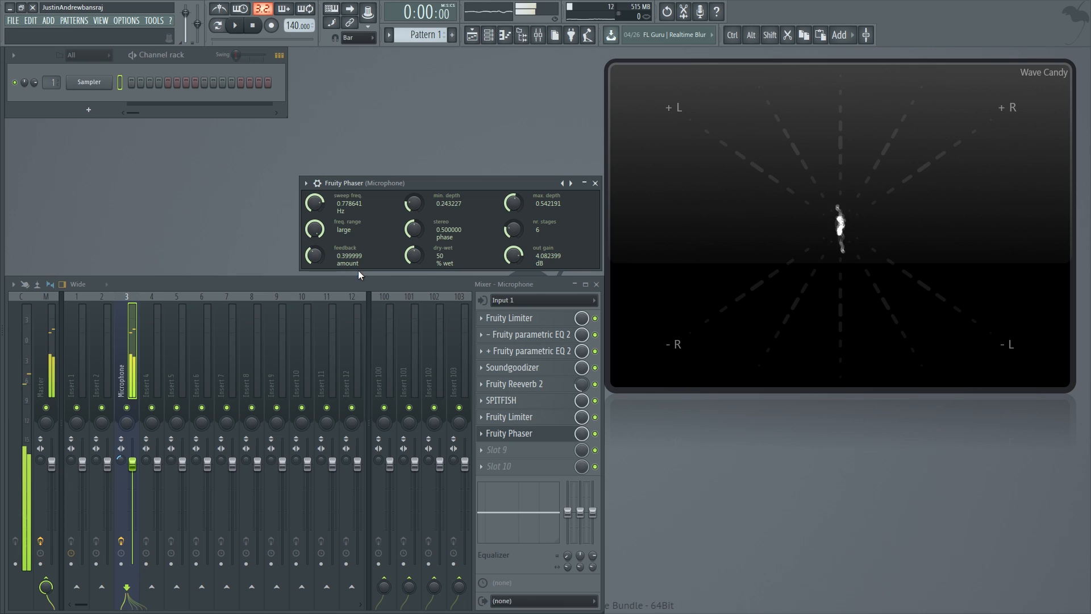
pyautogui.moveTo(321, 257); pyautogui.dragTo(325, 251)
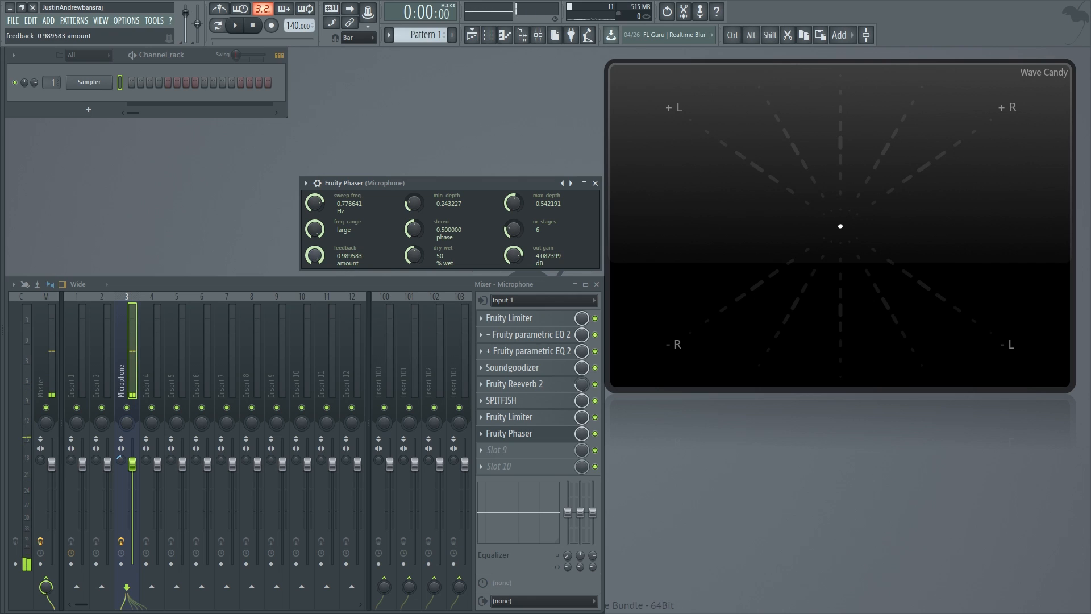
pyautogui.moveTo(325, 251); pyautogui.dragTo(325, 252)
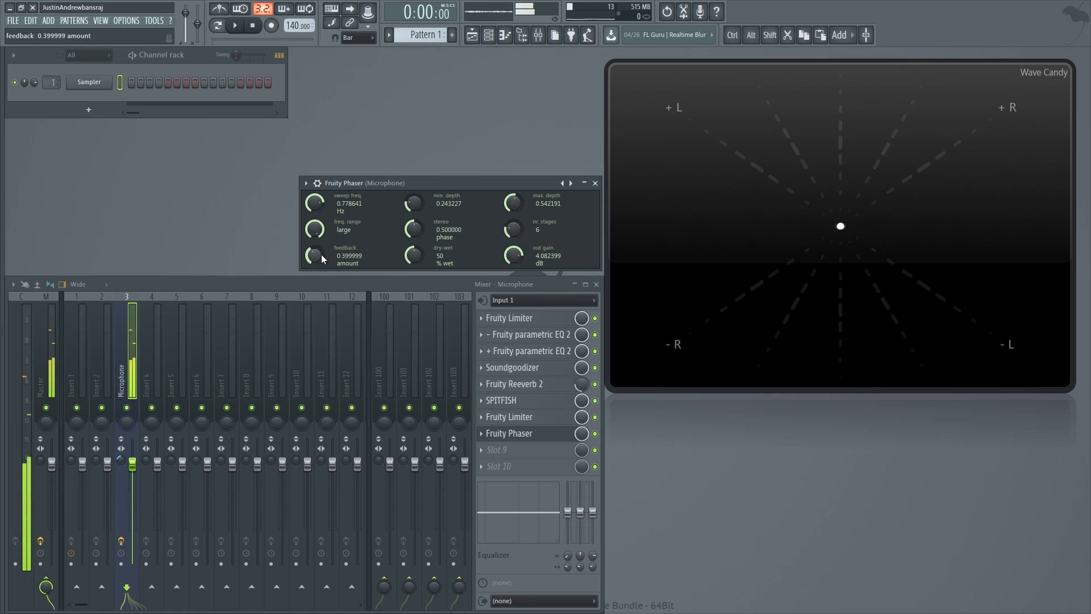
pyautogui.moveTo(415, 255)
pyautogui.mouseDown()
pyautogui.moveTo(414, 238)
pyautogui.moveTo(416, 254)
pyautogui.mouseUp()
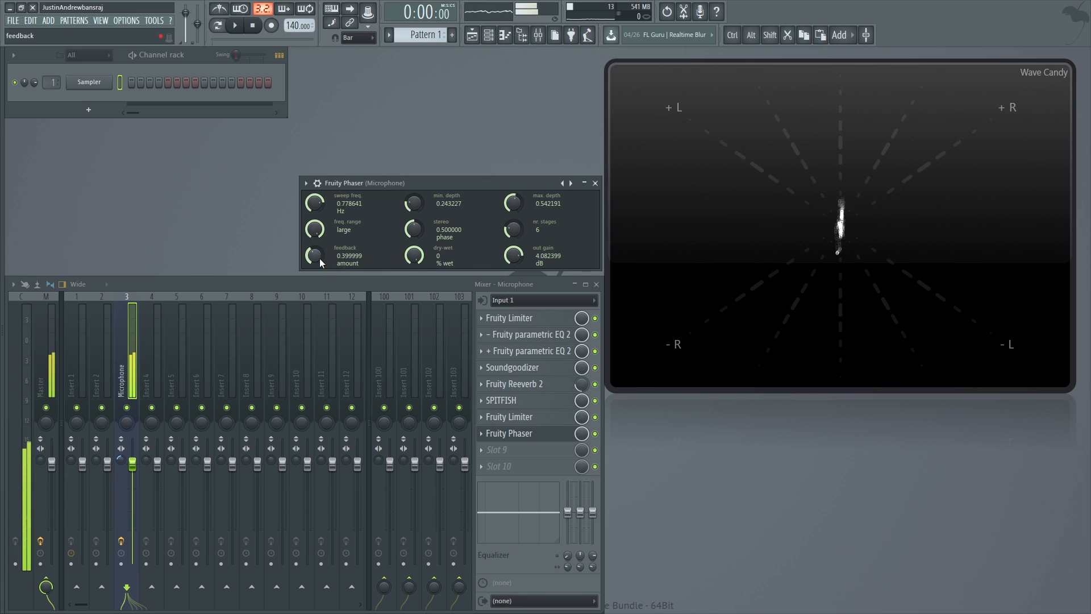
pyautogui.moveTo(319, 258); pyautogui.dragTo(319, 251)
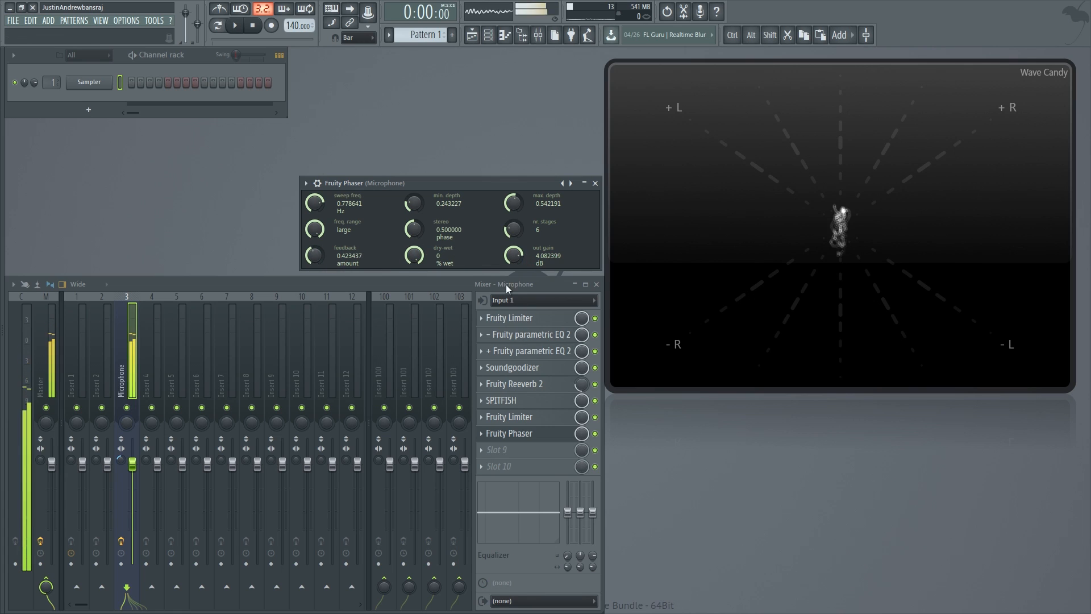
# Try different phaser output gains, including about 2.7 dB, return to about 4.08 dB, and select the Master track.
pyautogui.moveTo(513, 255); pyautogui.dragTo(517, 218)
pyautogui.moveTo(515, 262); pyautogui.dragTo(516, 279)
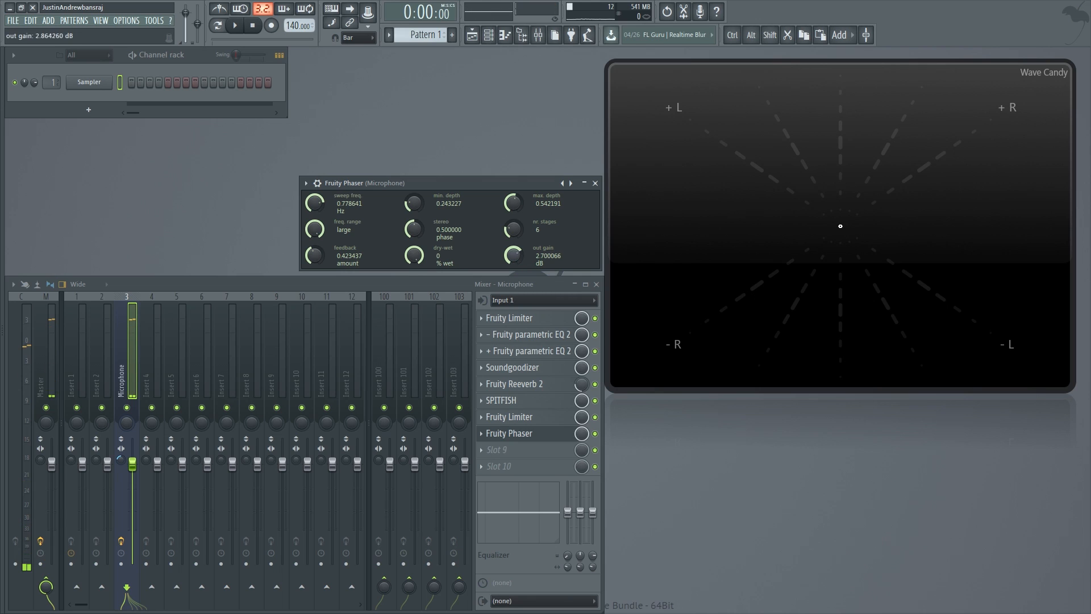
pyautogui.moveTo(516, 259); pyautogui.dragTo(516, 267)
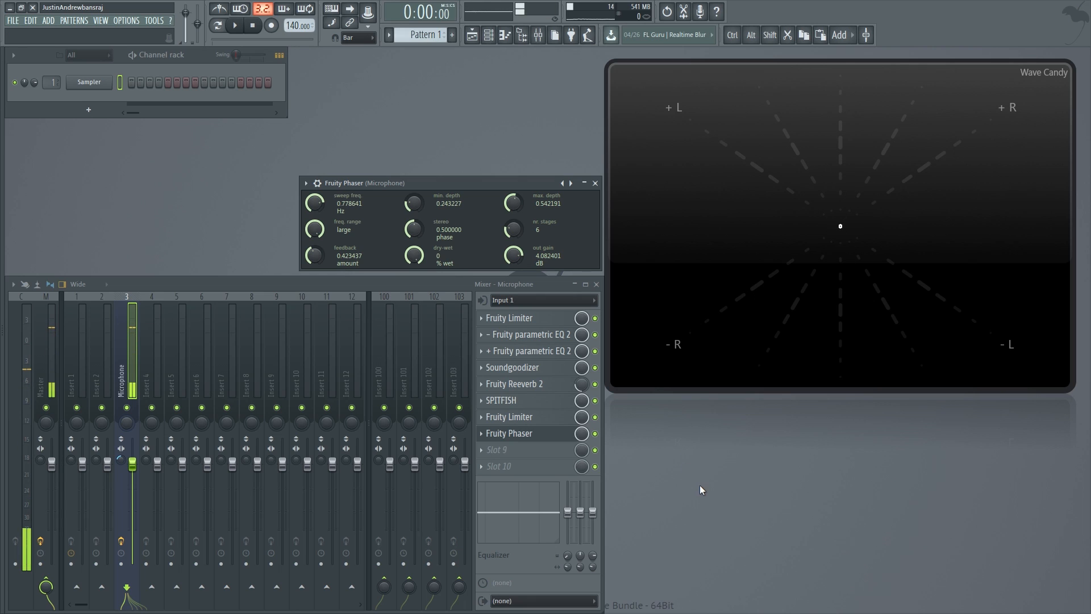
pyautogui.click(51, 366)
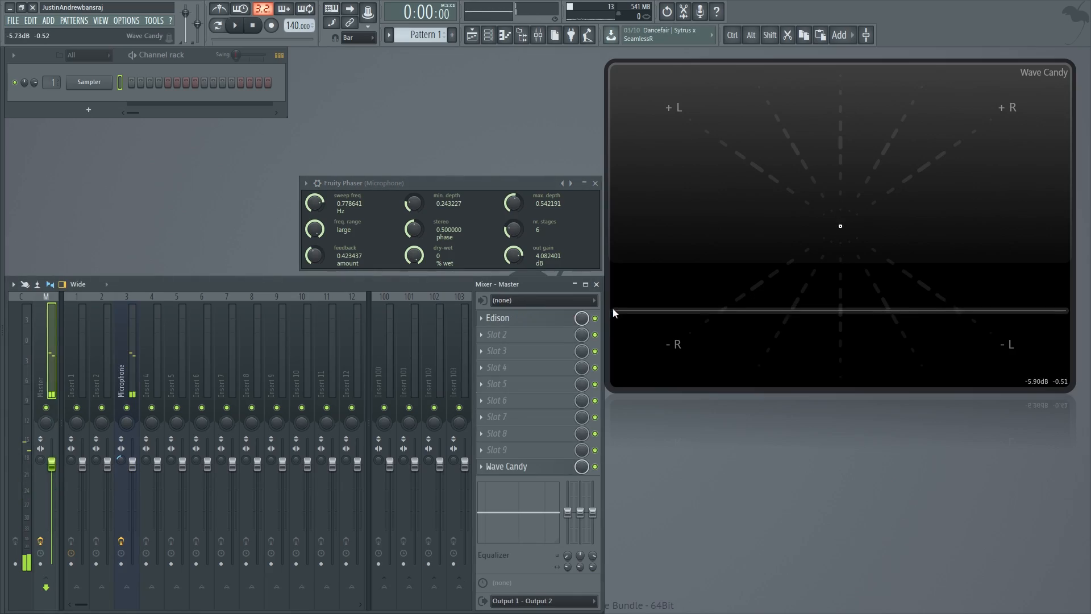